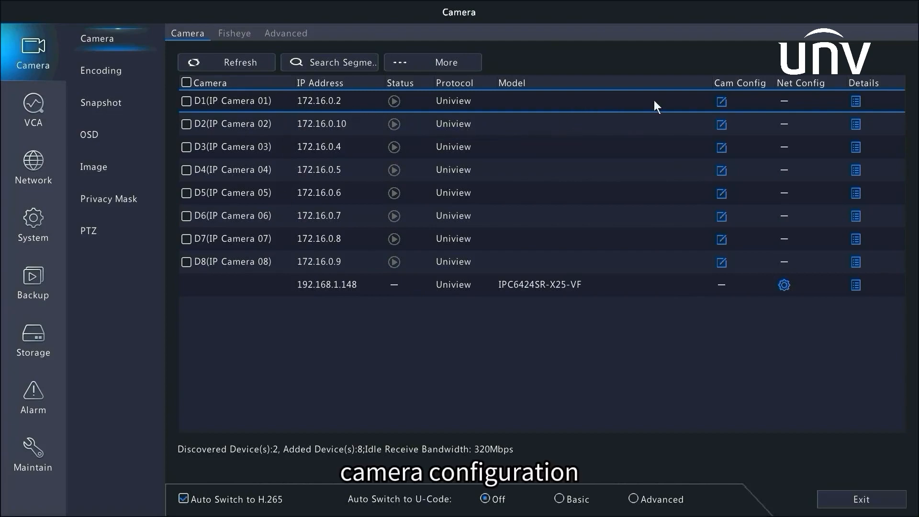
Configure camera D1 with the IP Address add mode and Uniview protocol, using the discovered device at 192.168.1.148
{"action": "left_click", "coordinate": [722, 102]}
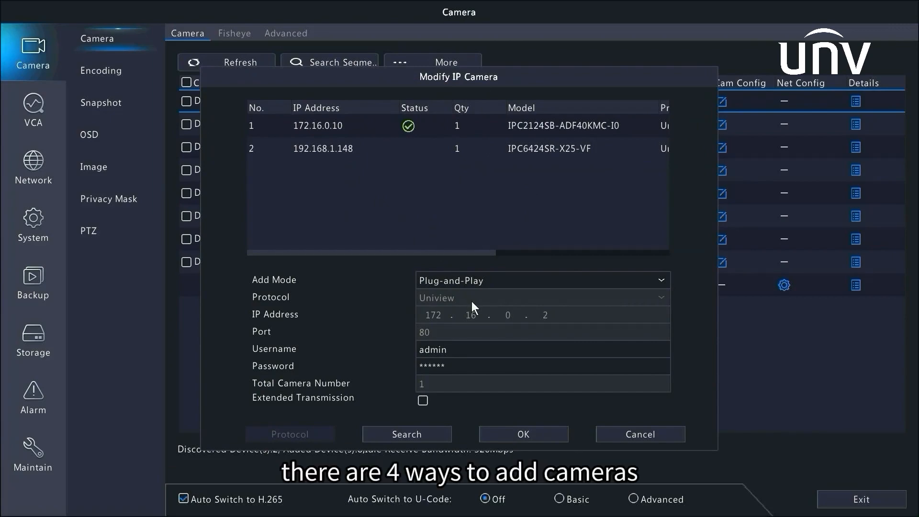
{"action": "left_click", "coordinate": [470, 277]}
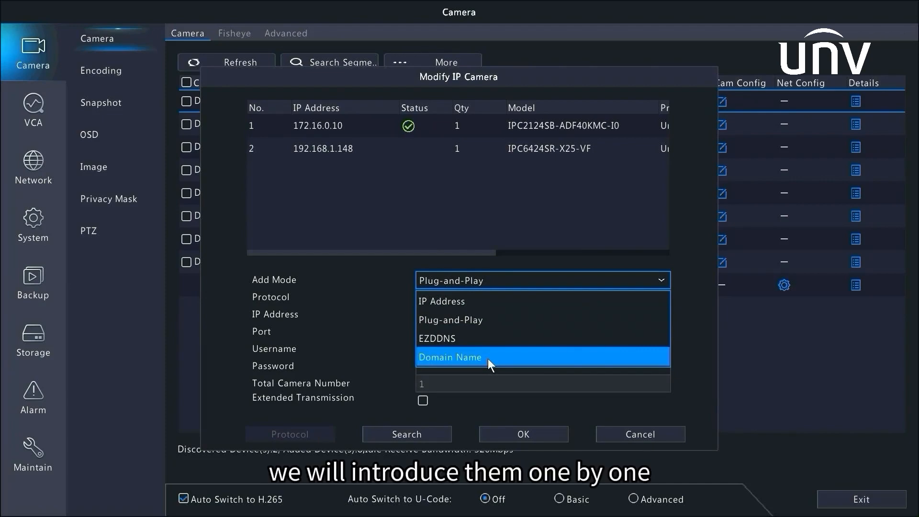
{"action": "left_click", "coordinate": [493, 309]}
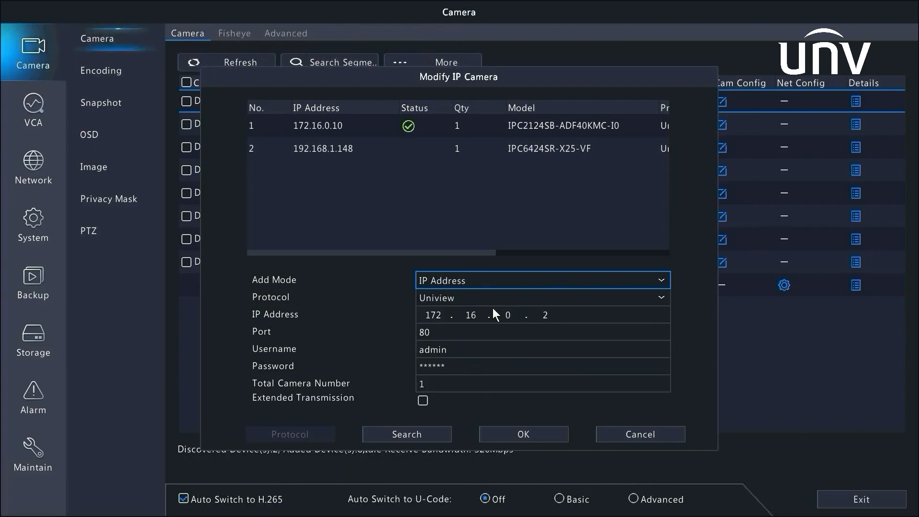
{"action": "left_click", "coordinate": [493, 293]}
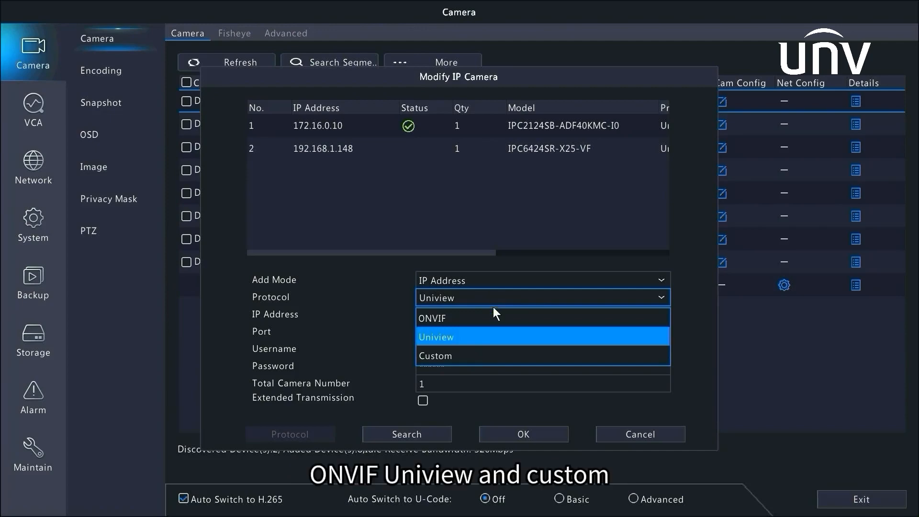
{"action": "left_click", "coordinate": [504, 342]}
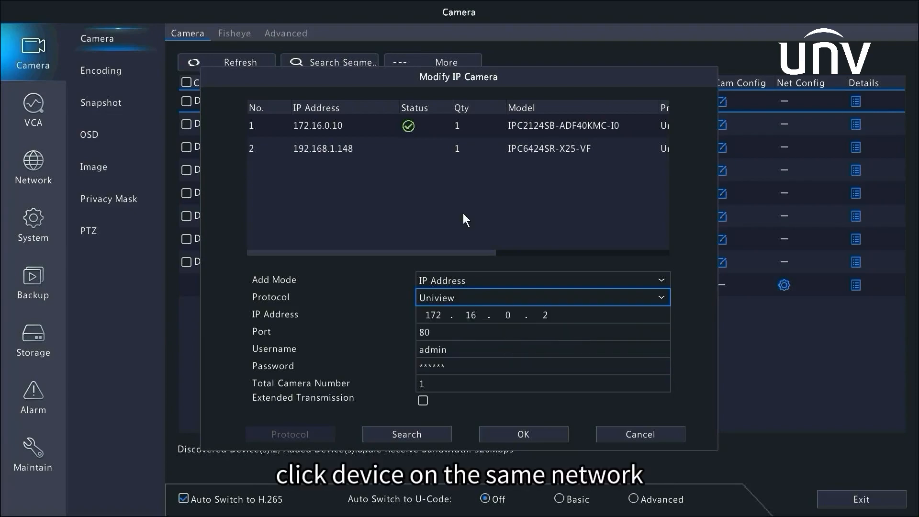
{"action": "left_click", "coordinate": [452, 148]}
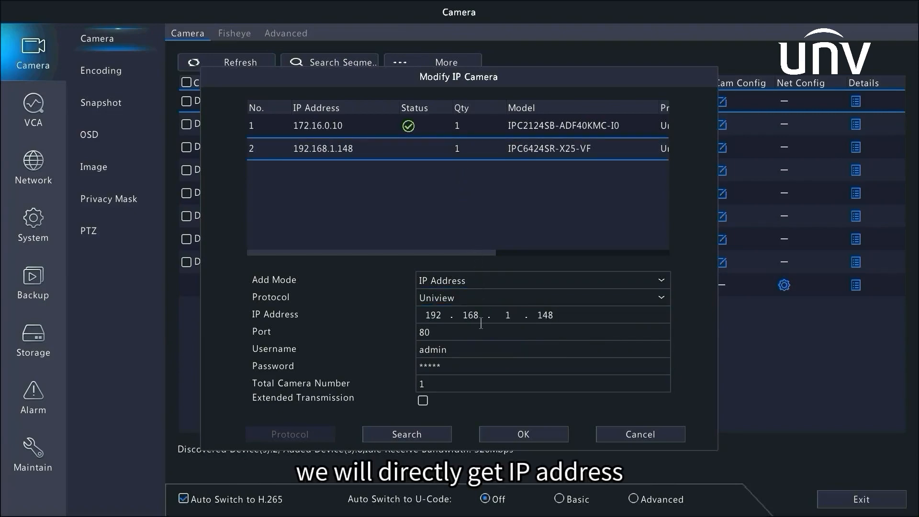
Replace camera D1's password with the device's own password, save the settings and check the connection status
{"action": "left_click", "coordinate": [487, 368]}
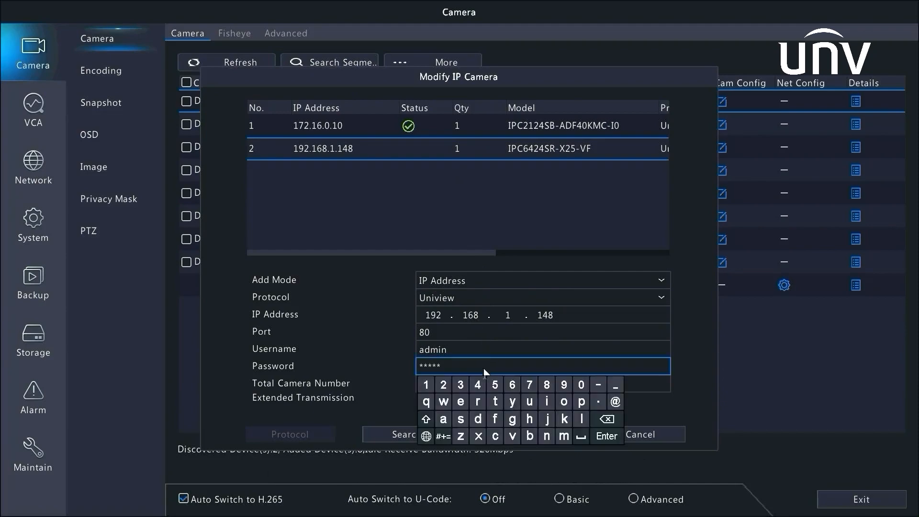
{"action": "left_click", "coordinate": [605, 419]}
{"action": "left_click", "coordinate": [429, 419]}
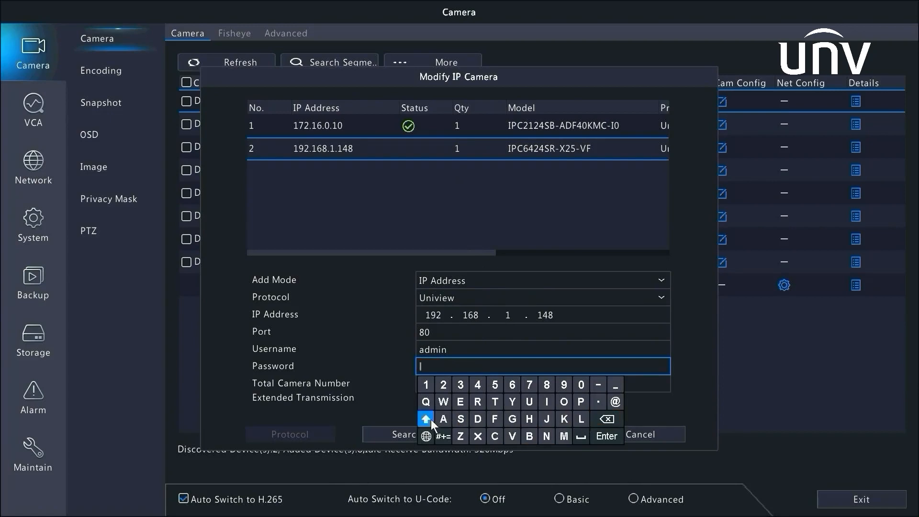
{"action": "left_click", "coordinate": [530, 403]}
{"action": "left_click", "coordinate": [427, 420]}
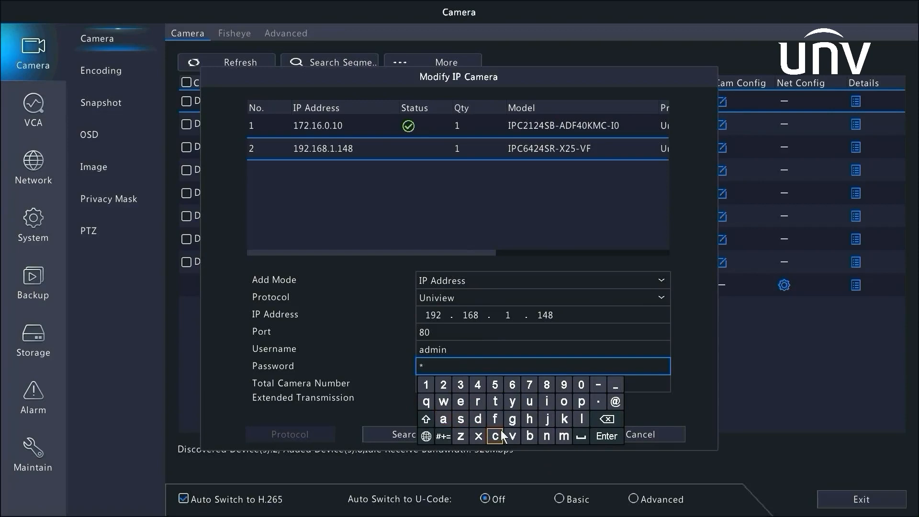
{"action": "left_click", "coordinate": [546, 437]}
{"action": "left_click", "coordinate": [606, 436]}
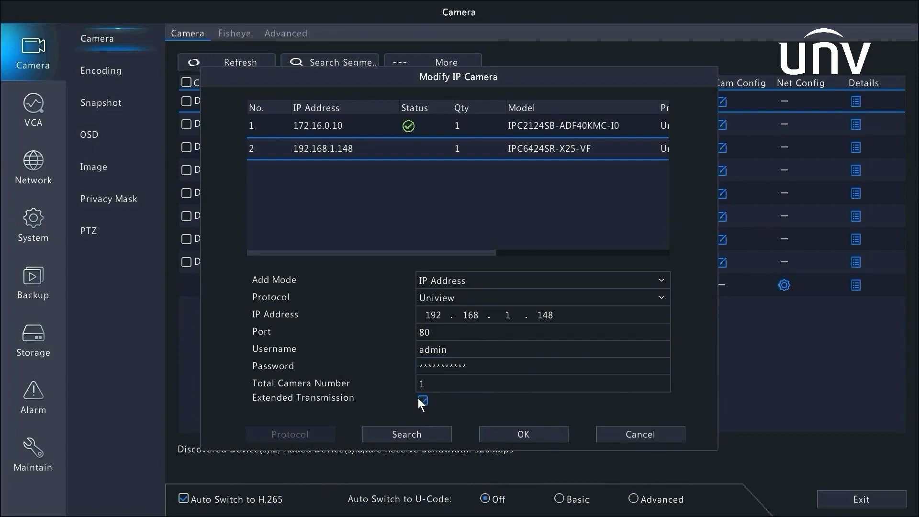
{"action": "left_click", "coordinate": [489, 436]}
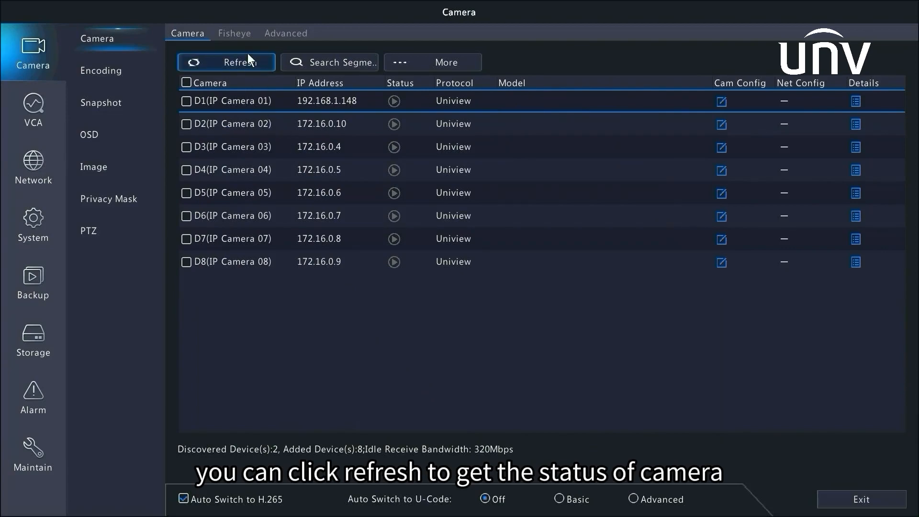
{"action": "mouse_move", "coordinate": [397, 102]}
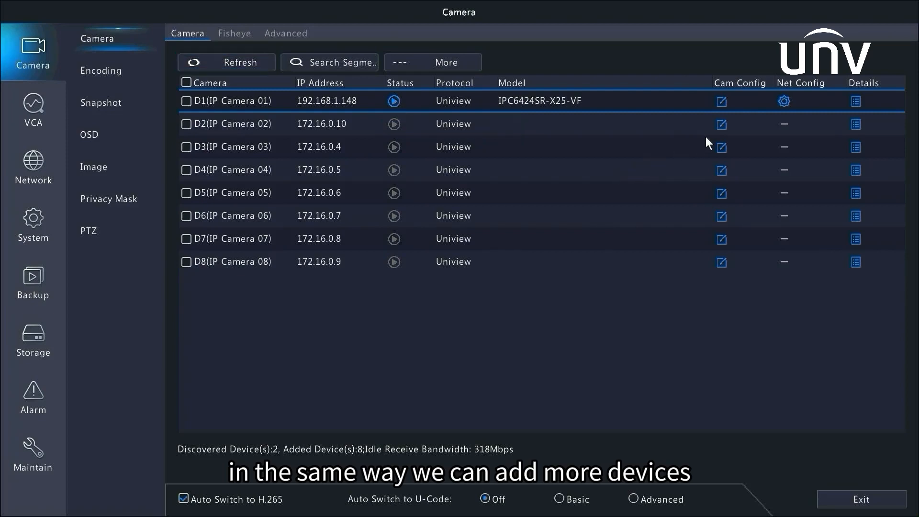
Set camera D2's add mode to Plug-and-Play and save its configuration
{"action": "left_click", "coordinate": [722, 125]}
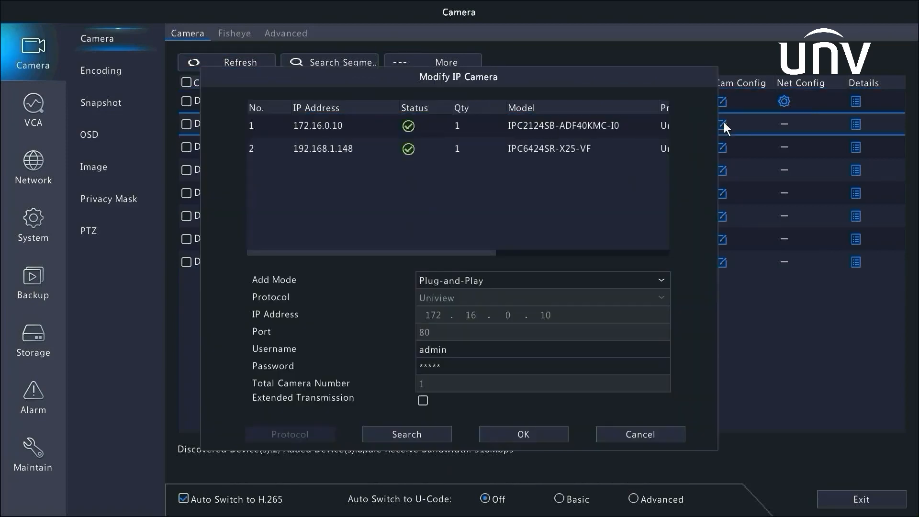
{"action": "left_click", "coordinate": [612, 275]}
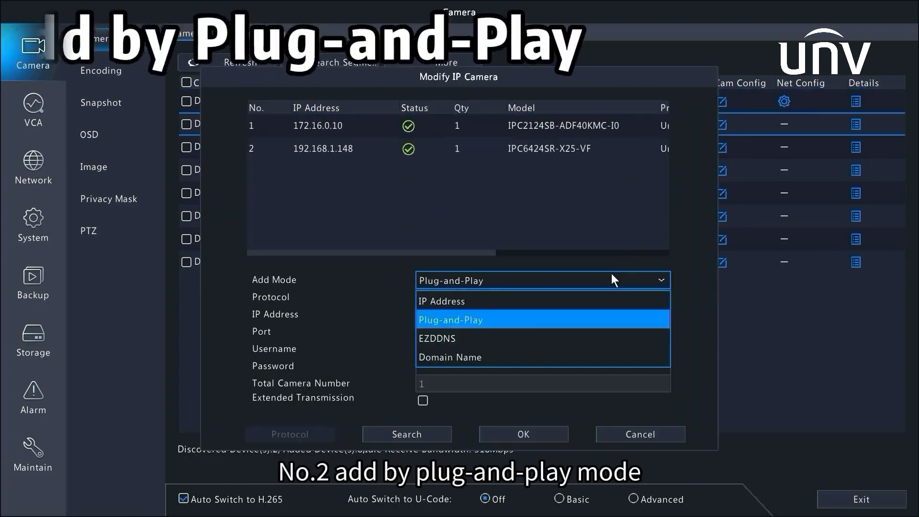
{"action": "left_click", "coordinate": [506, 317]}
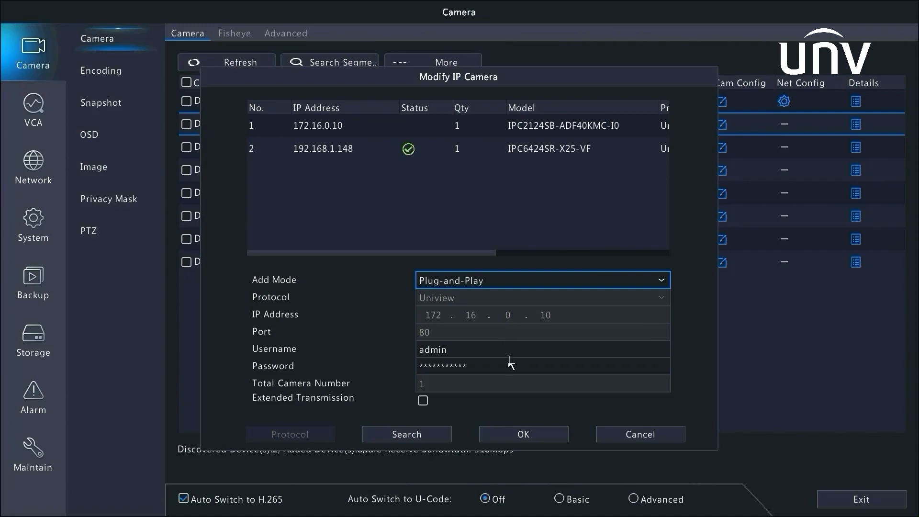
{"action": "left_click", "coordinate": [539, 434]}
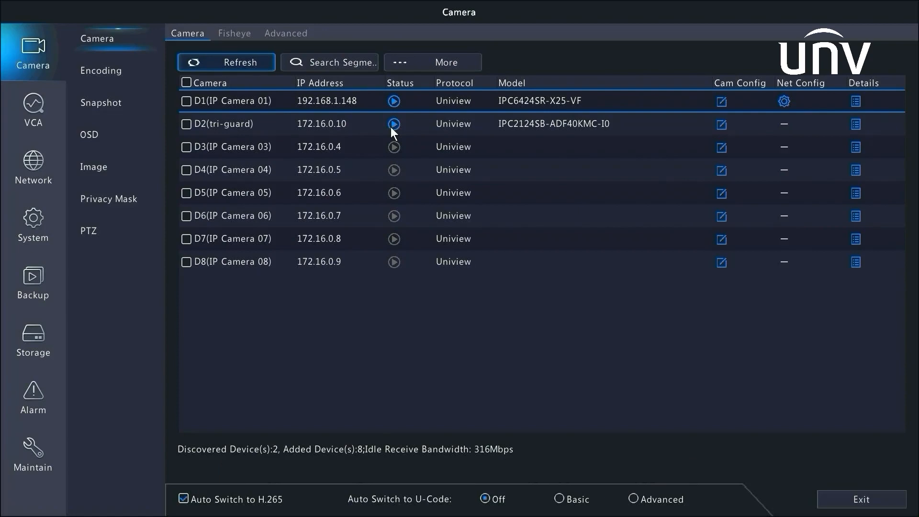
Try the EZDDNS add mode for camera D3 and the Domain Name add mode for camera D4
{"action": "left_click", "coordinate": [718, 150]}
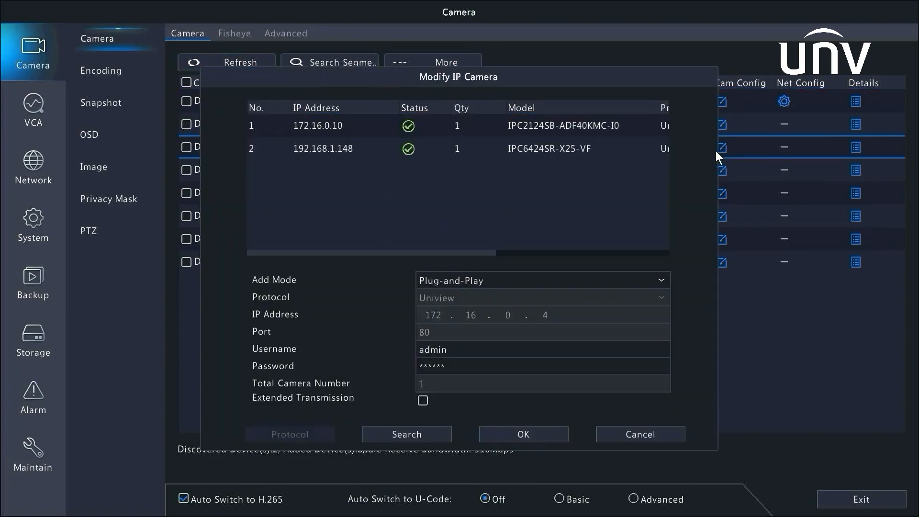
{"action": "left_click", "coordinate": [661, 280]}
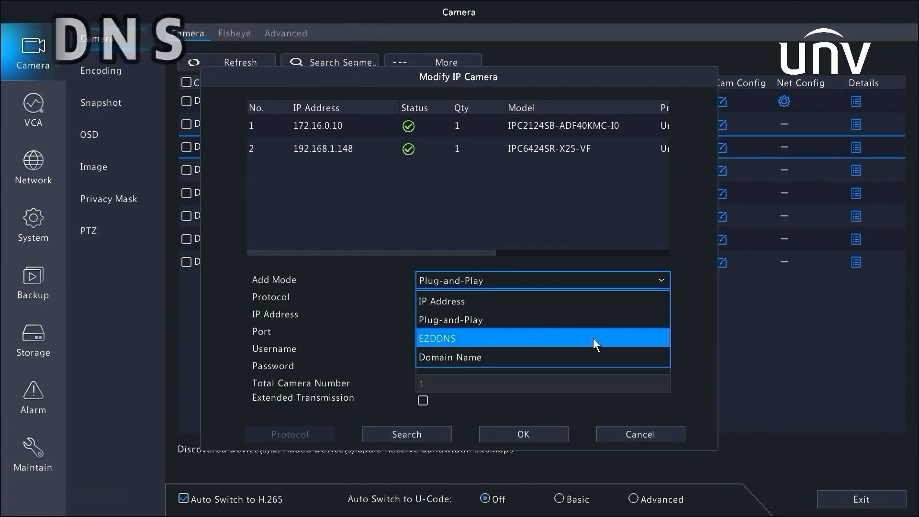
{"action": "left_click", "coordinate": [593, 338]}
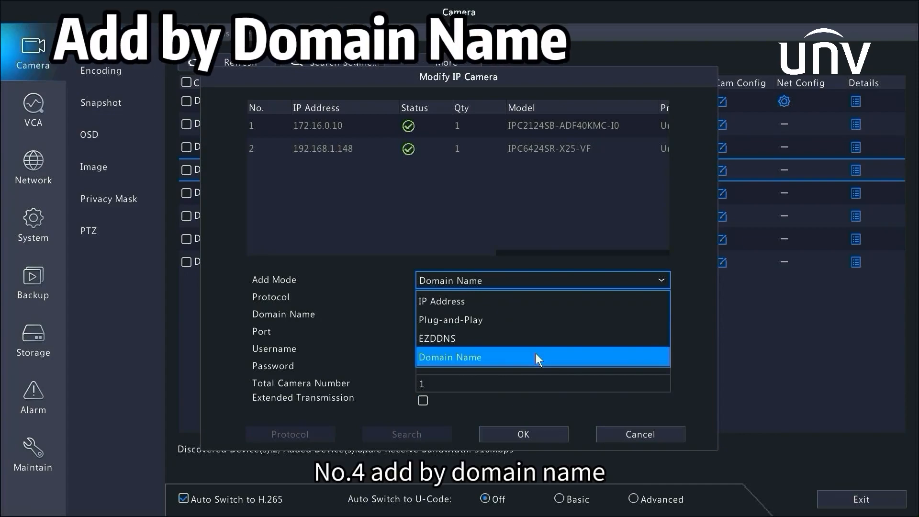
{"action": "left_click", "coordinate": [536, 355]}
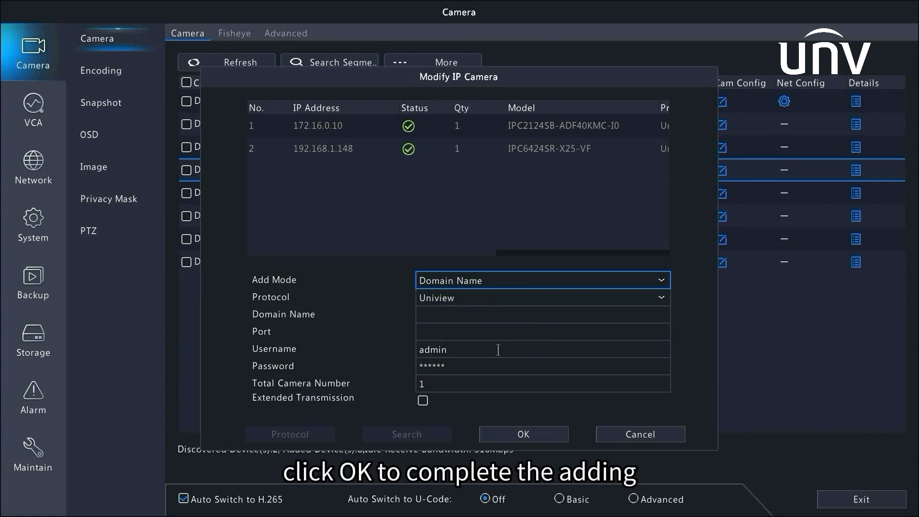
{"action": "left_click", "coordinate": [551, 439]}
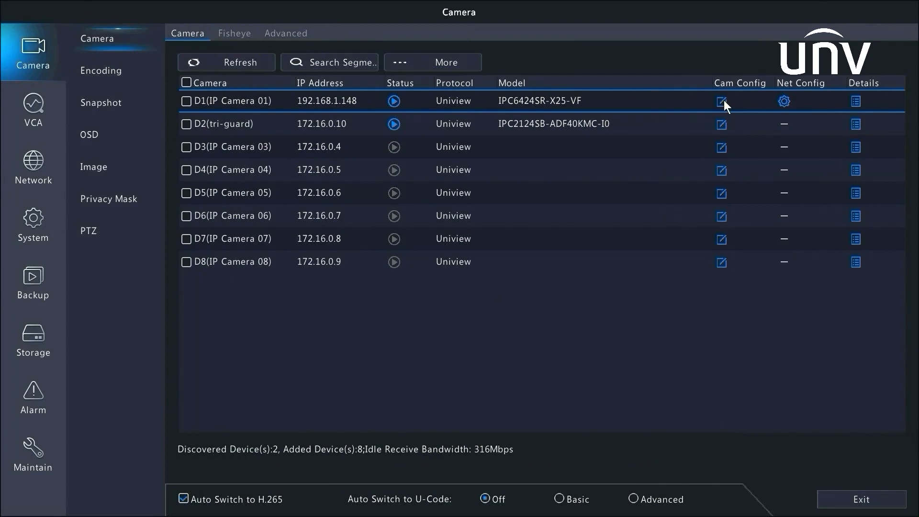
Save a wrong password for camera D1 and check the reason given in its connection status
{"action": "left_click", "coordinate": [722, 101]}
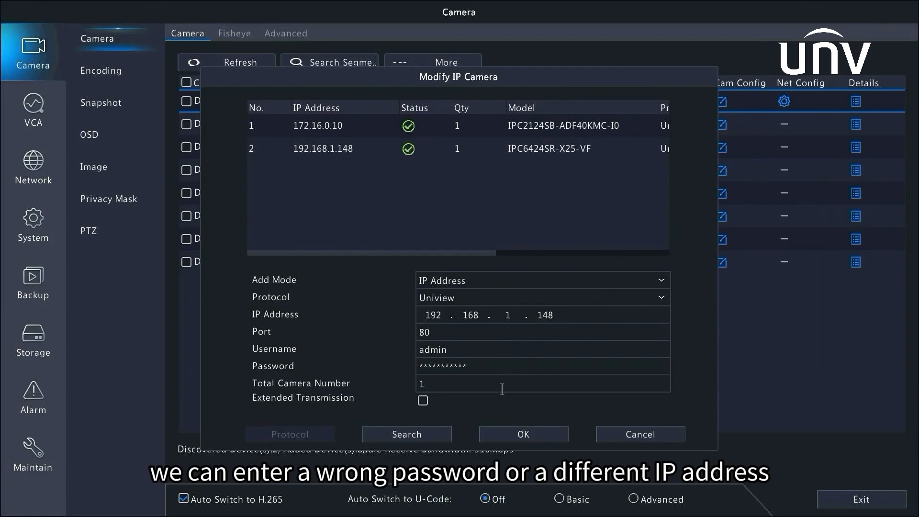
{"action": "left_click", "coordinate": [483, 366]}
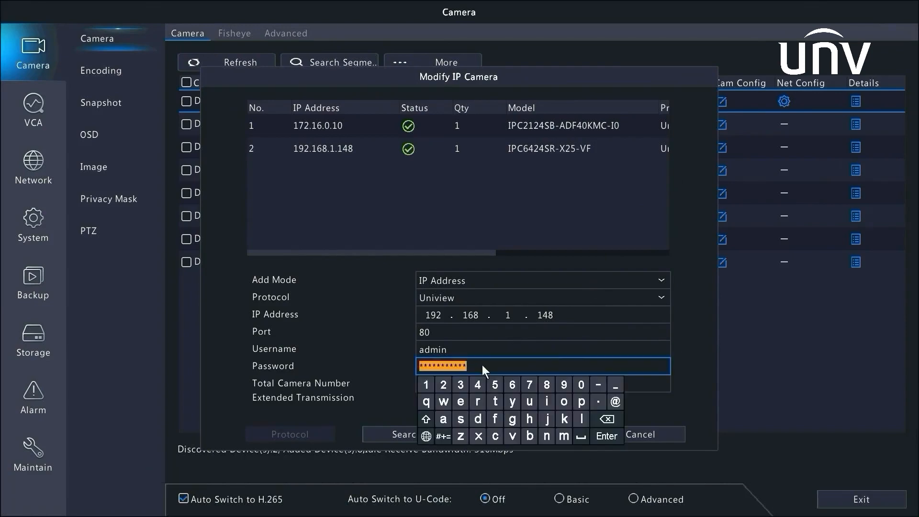
{"action": "left_click", "coordinate": [512, 385]}
{"action": "left_click", "coordinate": [528, 387]}
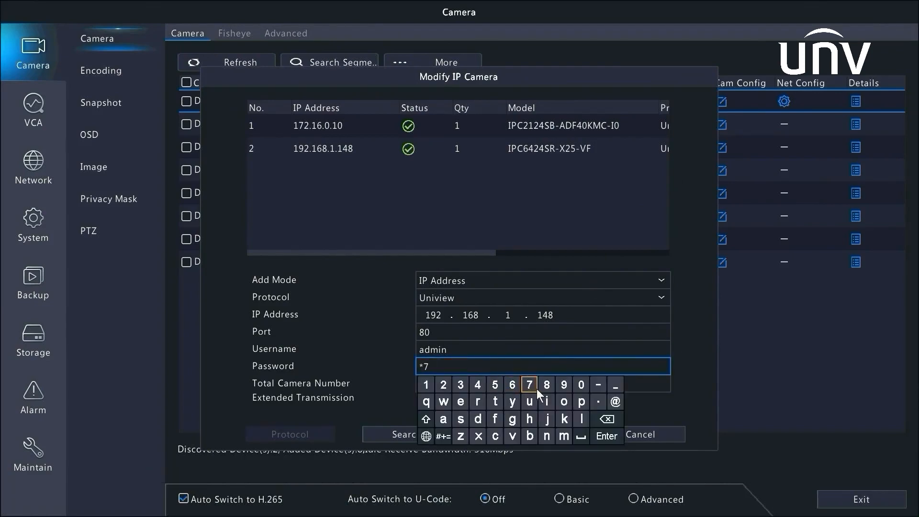
{"action": "left_click", "coordinate": [545, 388]}
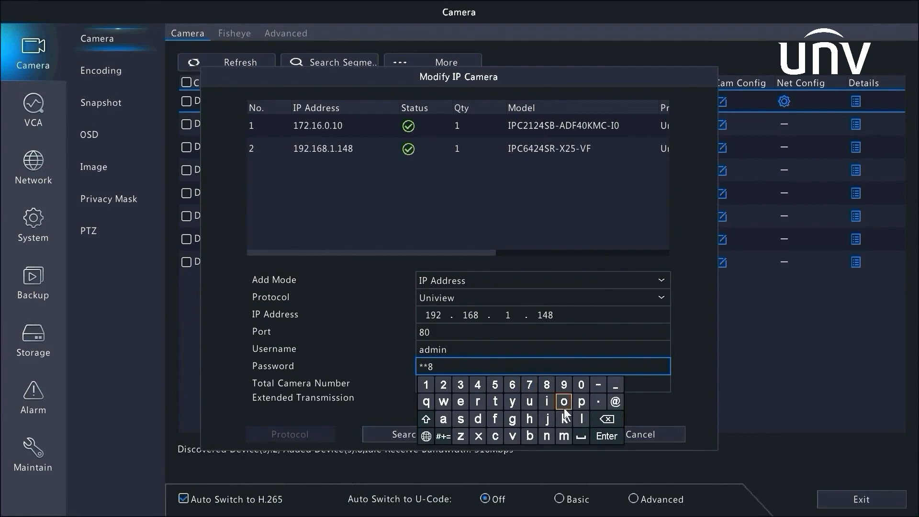
{"action": "left_click", "coordinate": [591, 435]}
{"action": "left_click", "coordinate": [554, 432]}
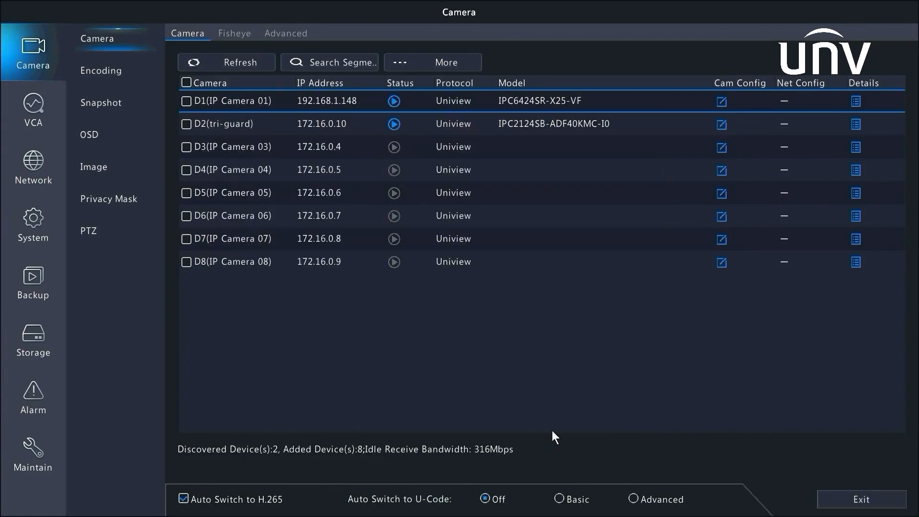
{"action": "mouse_move", "coordinate": [396, 102]}
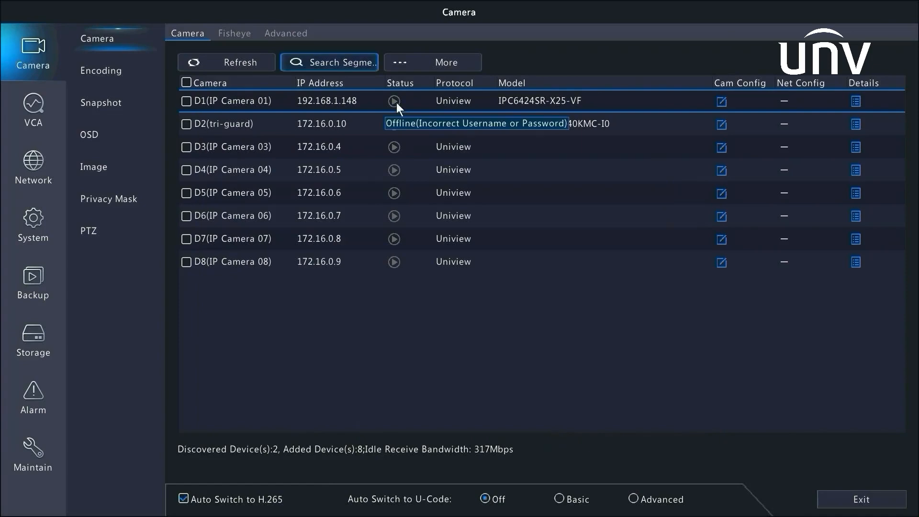